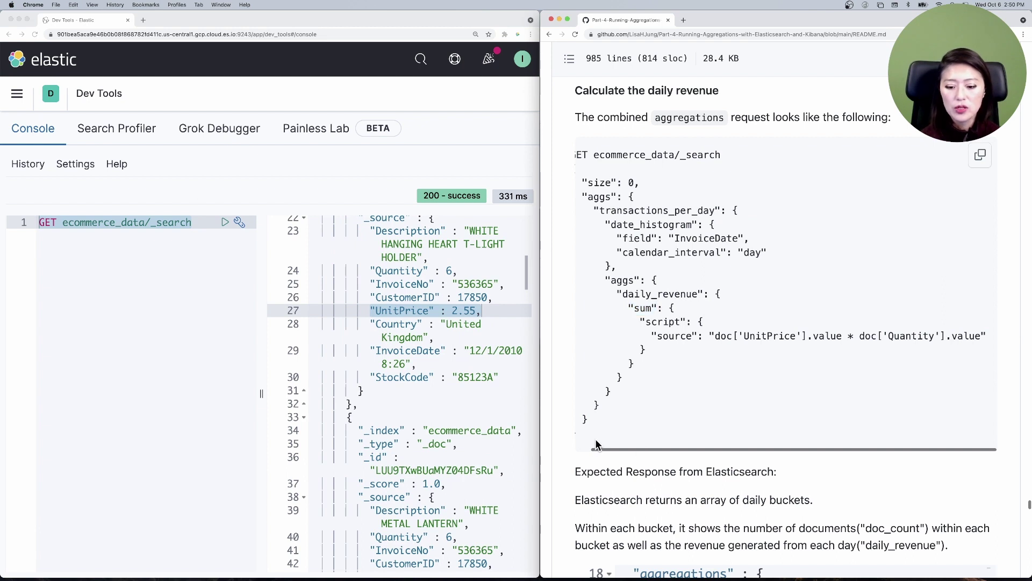
# - Copy the README's daily revenue date_histogram request over the first console request and run it
pyautogui.moveTo(578, 436); pyautogui.dragTo(569, 147)
pyautogui.press('super+c')
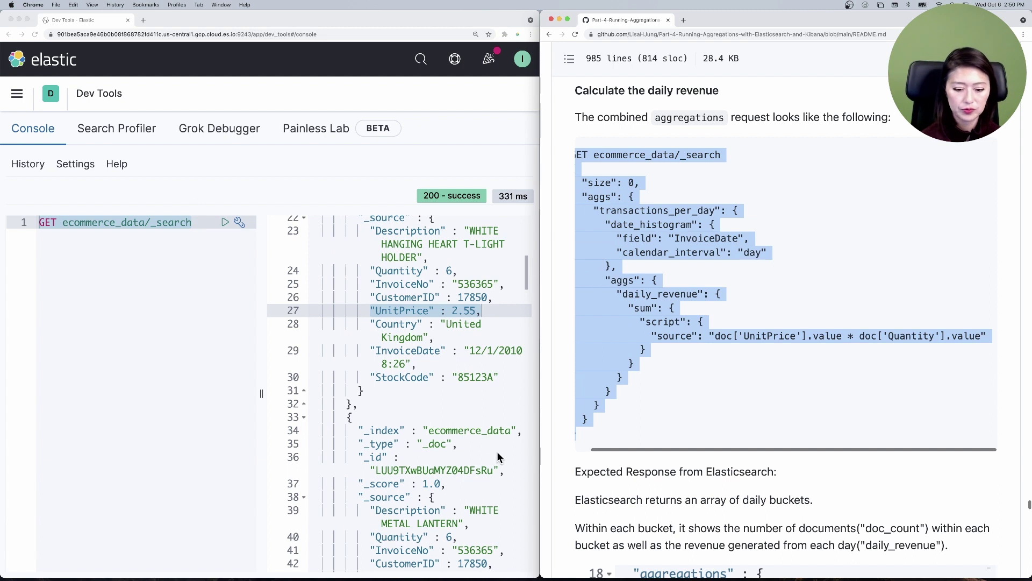
pyautogui.click(183, 239)
pyautogui.moveTo(194, 227); pyautogui.dragTo(61, 226)
pyautogui.click(41, 242)
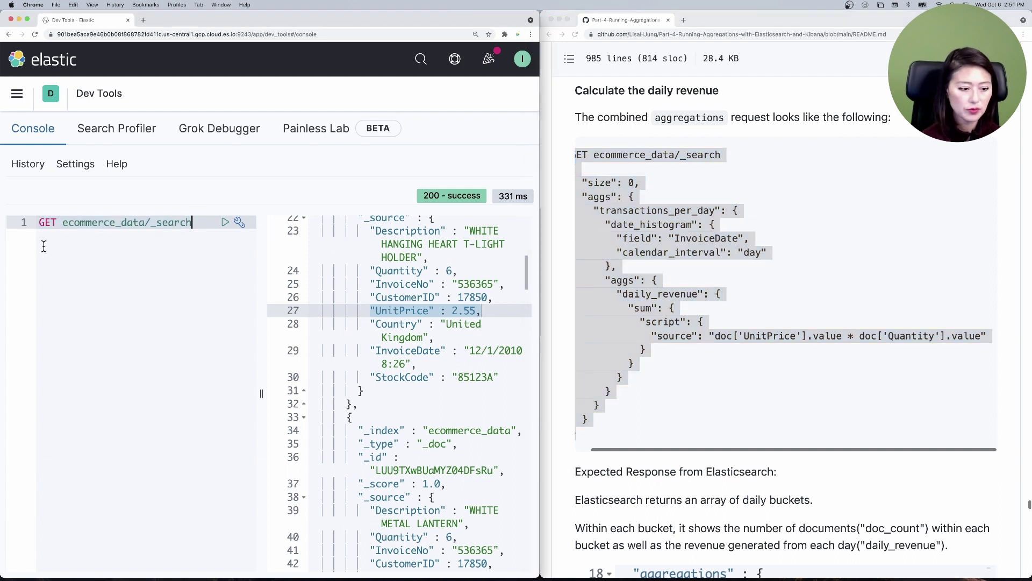
pyautogui.keyDown('shift'); pyautogui.click(37, 224); pyautogui.keyUp('shift')
pyautogui.press('super+v')
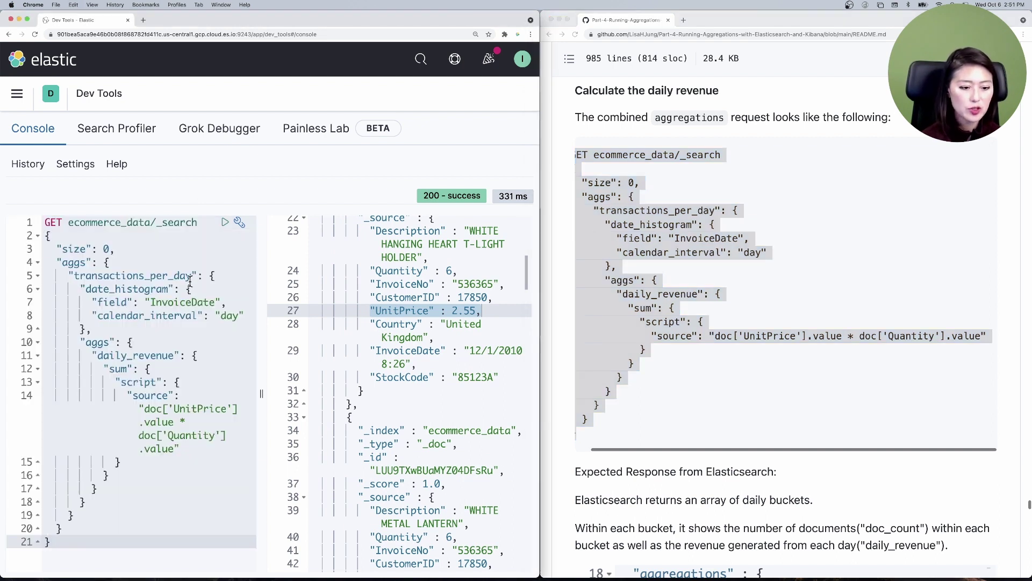
pyautogui.click(195, 222)
pyautogui.click(225, 221)
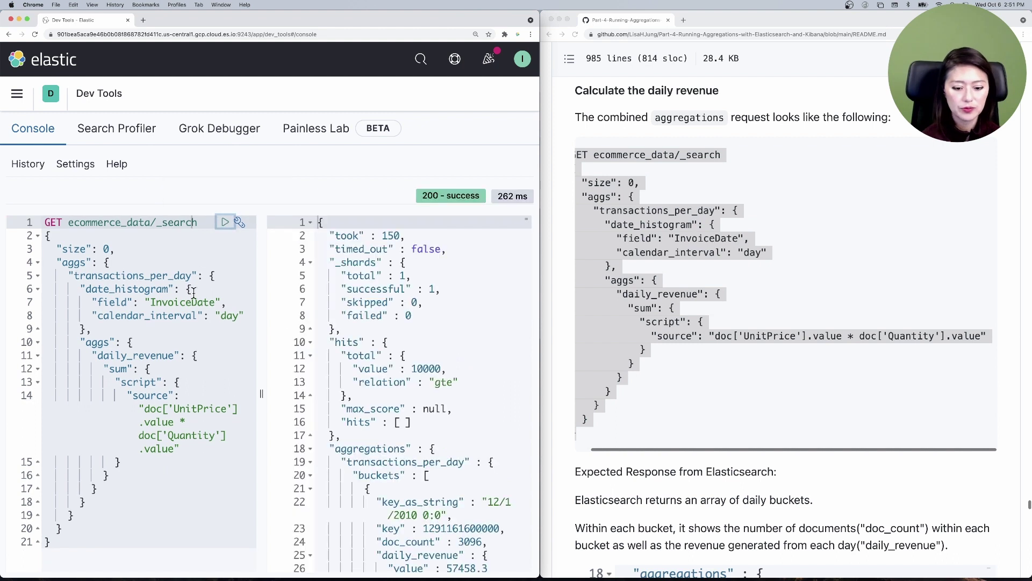
# - Check the response buckets: 12/1/2010 with doc_count 3096 and its daily_revenue, then 12/2/2010
pyautogui.scroll(-5, 416, 463)
pyautogui.scroll(-3, 416, 466)
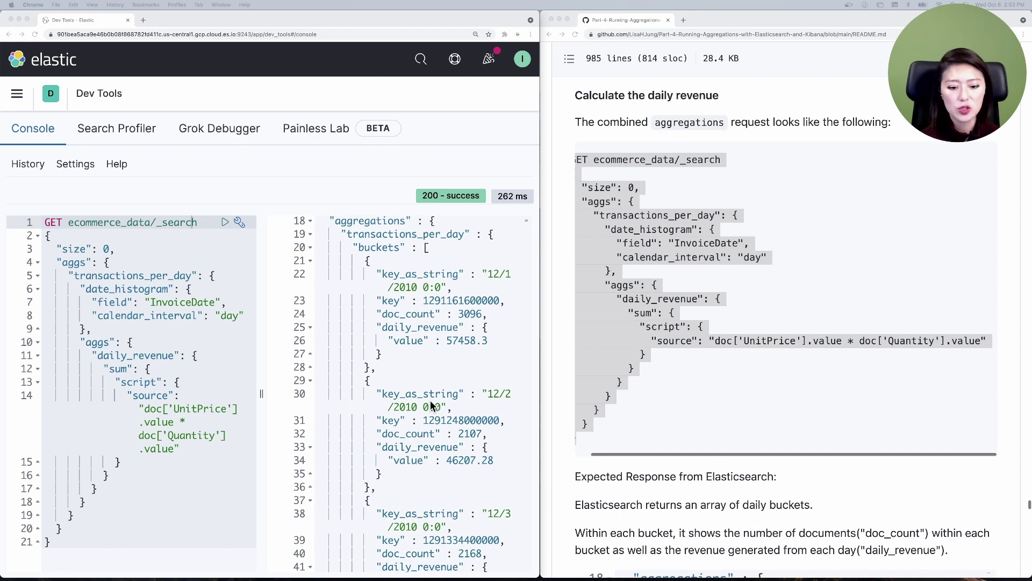
pyautogui.click(486, 279)
pyautogui.moveTo(485, 276); pyautogui.dragTo(512, 285)
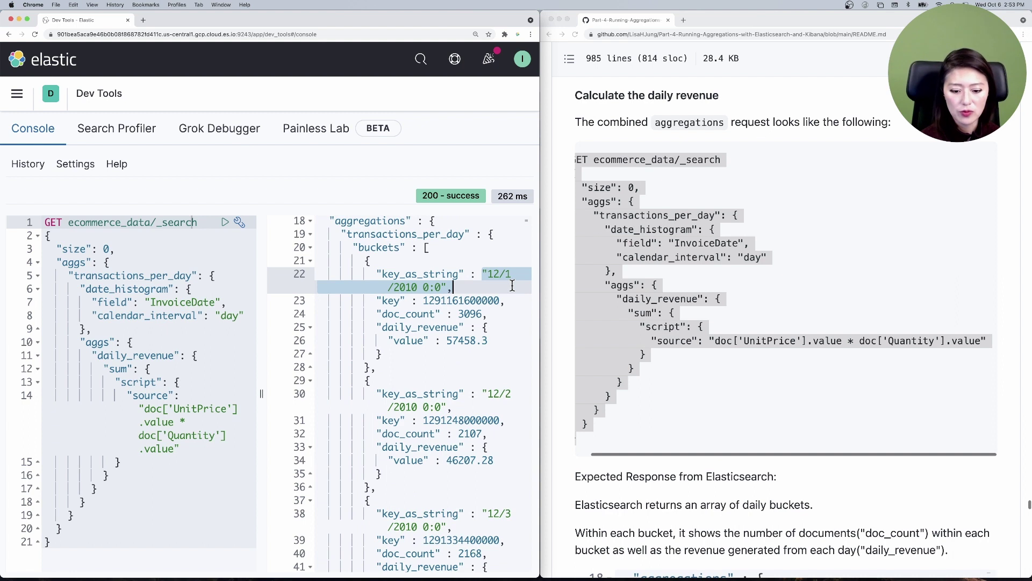
pyautogui.moveTo(484, 394); pyautogui.dragTo(515, 406)
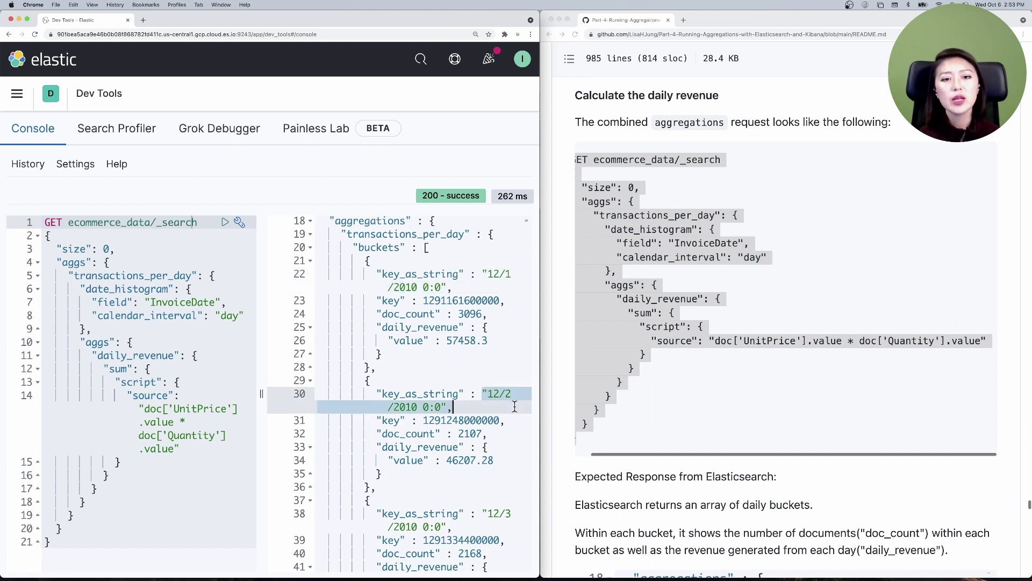
pyautogui.moveTo(376, 314); pyautogui.dragTo(491, 314)
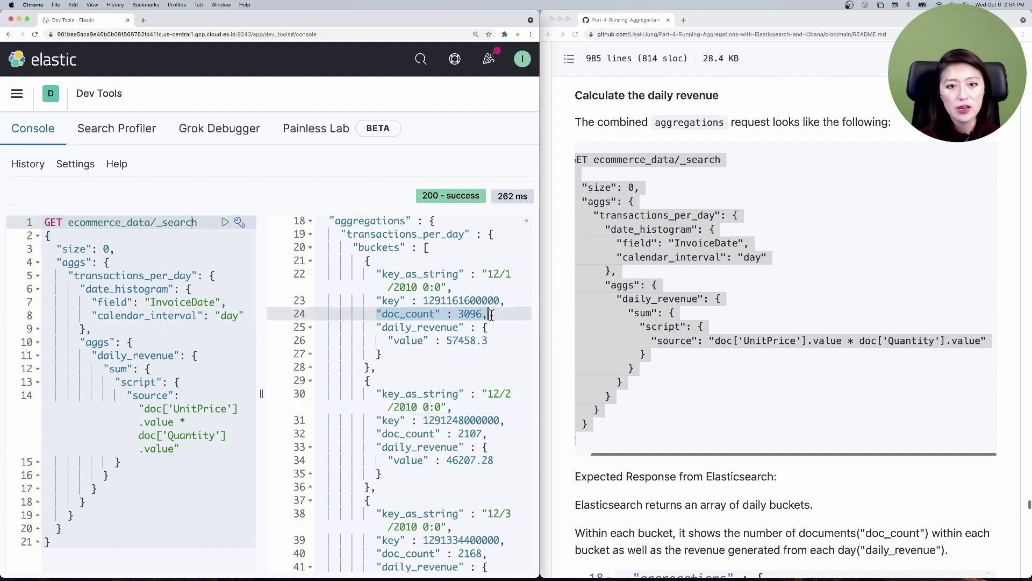
pyautogui.moveTo(378, 328); pyautogui.dragTo(464, 331)
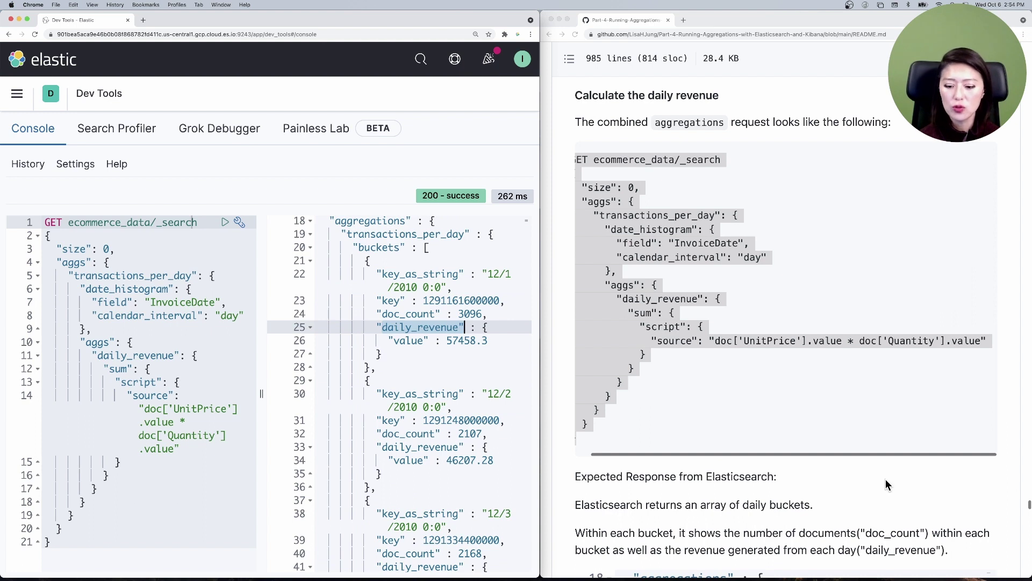
# - Find the multiple-metrics example, noting number_of_unique_customers_per_day cardinality on CustomerID, and select its request body
pyautogui.scroll(-5, 749, 475)
pyautogui.scroll(-13, 749, 476)
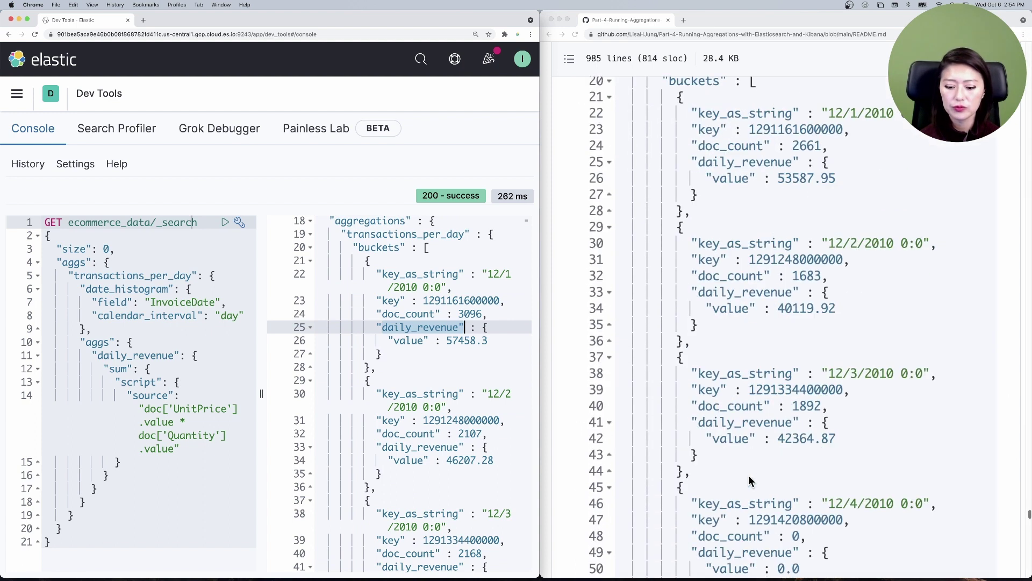
pyautogui.scroll(-2, 749, 475)
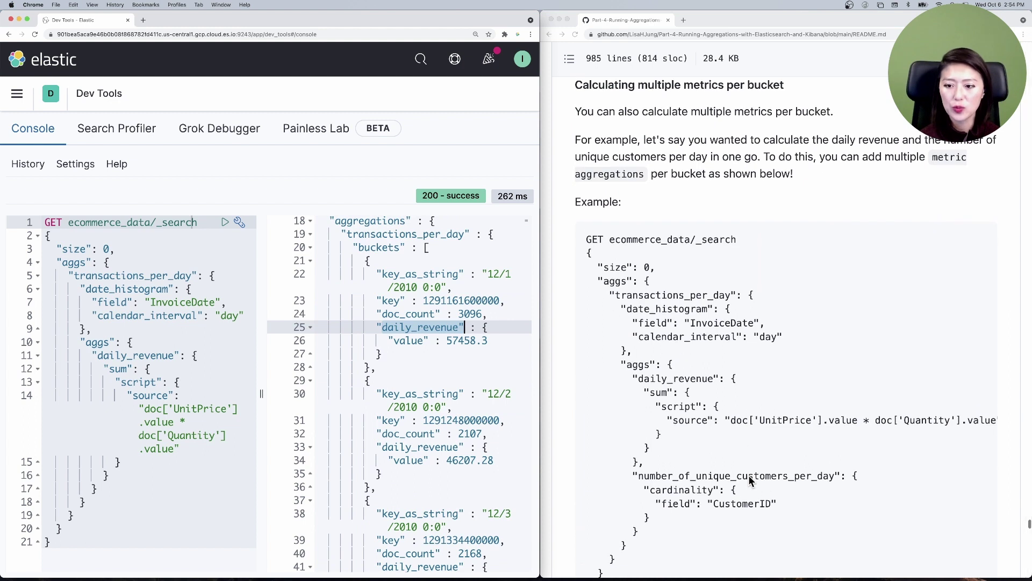
pyautogui.scroll(-2, 748, 475)
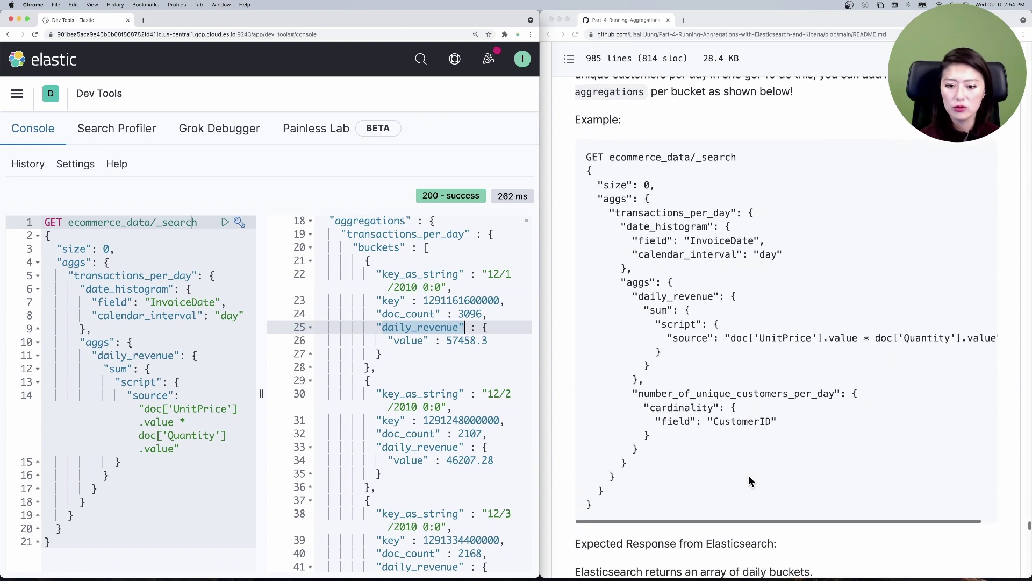
pyautogui.click(639, 354)
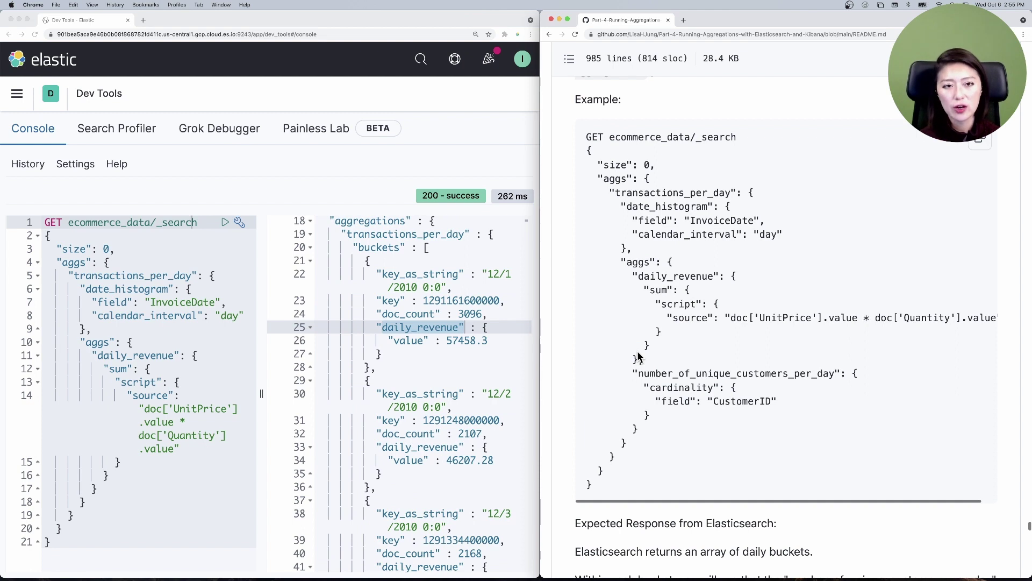
pyautogui.moveTo(622, 262); pyautogui.dragTo(657, 264)
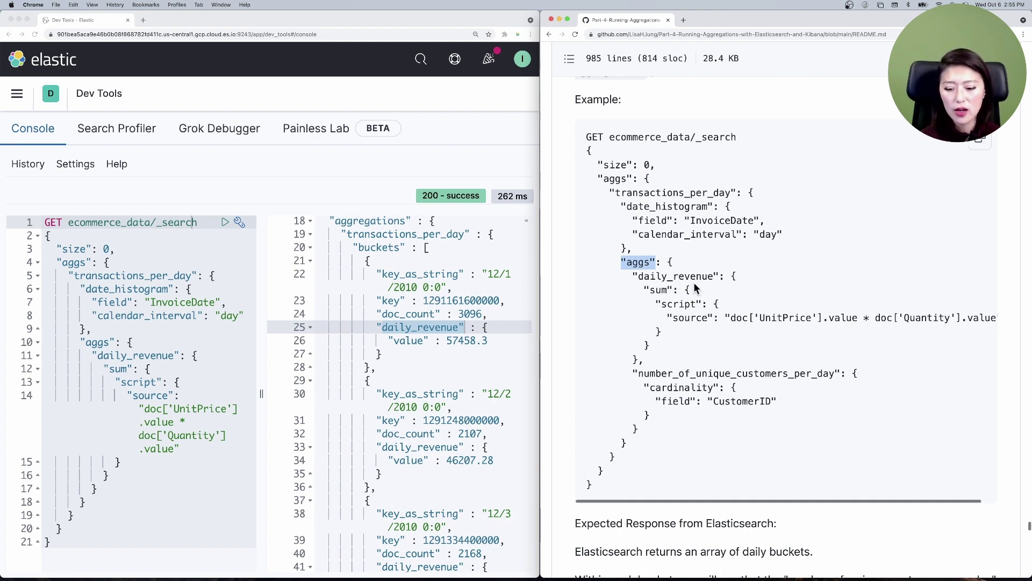
pyautogui.click(665, 372)
pyautogui.moveTo(631, 373); pyautogui.dragTo(839, 370)
pyautogui.moveTo(650, 387); pyautogui.dragTo(713, 388)
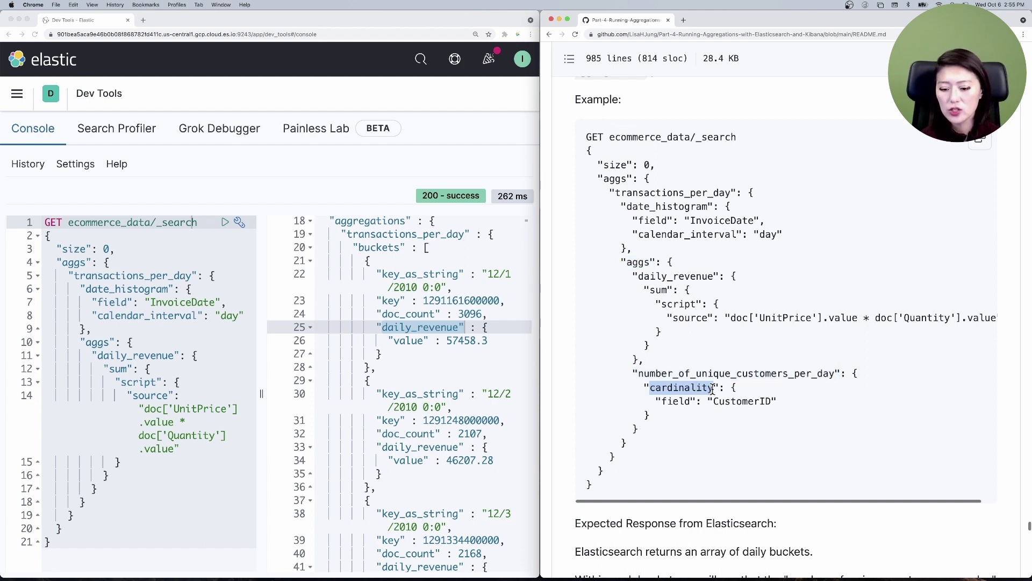
pyautogui.moveTo(650, 401); pyautogui.dragTo(776, 413)
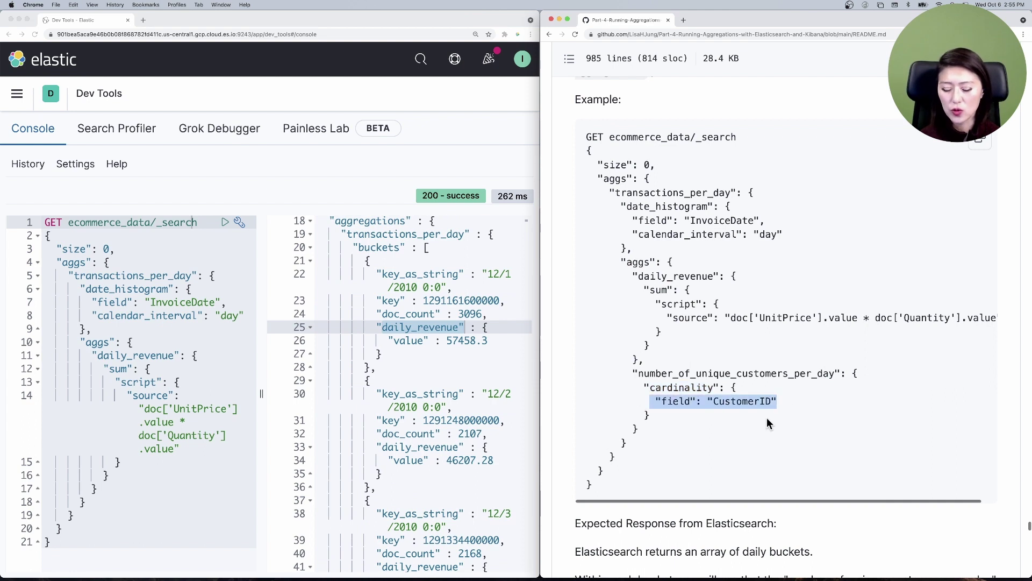
pyautogui.moveTo(611, 484); pyautogui.dragTo(574, 134)
pyautogui.click(57, 526)
pyautogui.moveTo(53, 547); pyautogui.dragTo(45, 218)
pyautogui.write('GET ecommerce_data/_search {   "size": 0,   "aggs": {     "transactions_per_day": {       "date_histogram": {         "field": "InvoiceDate",         "calendar_interval": "day"       },       "aggs": {         "daily_revenue": {           "sum": {             "script": {               "source": "doc[\'UnitPrice\'].value * doc[\'Quantity\'].value"             }           }         },         "number_of_unique_customers_per_day": {           "cardinality": {             "field": "CustomerID"           }         }       }     }   } }')
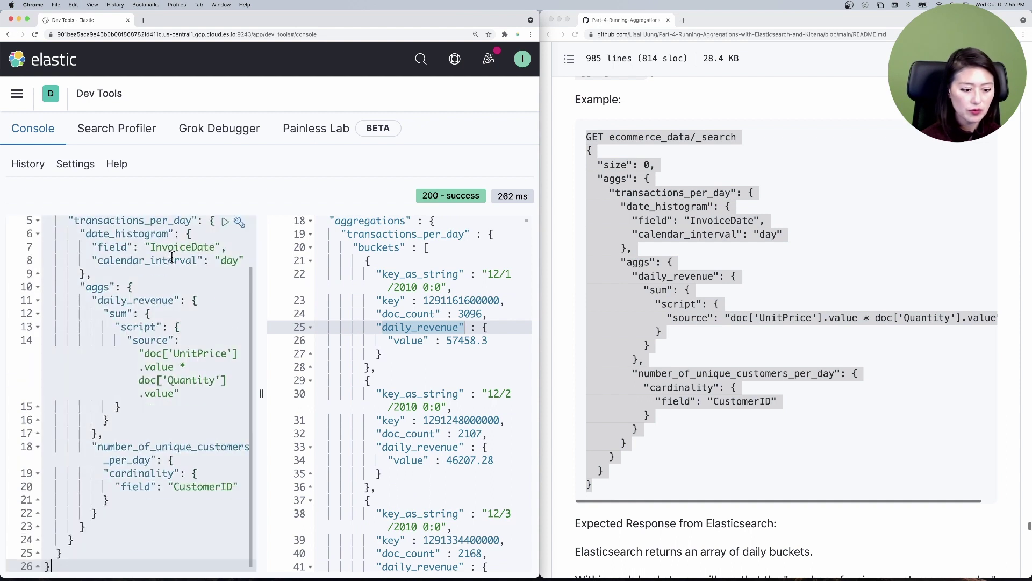
pyautogui.scroll(2, 172, 257)
pyautogui.click(179, 224)
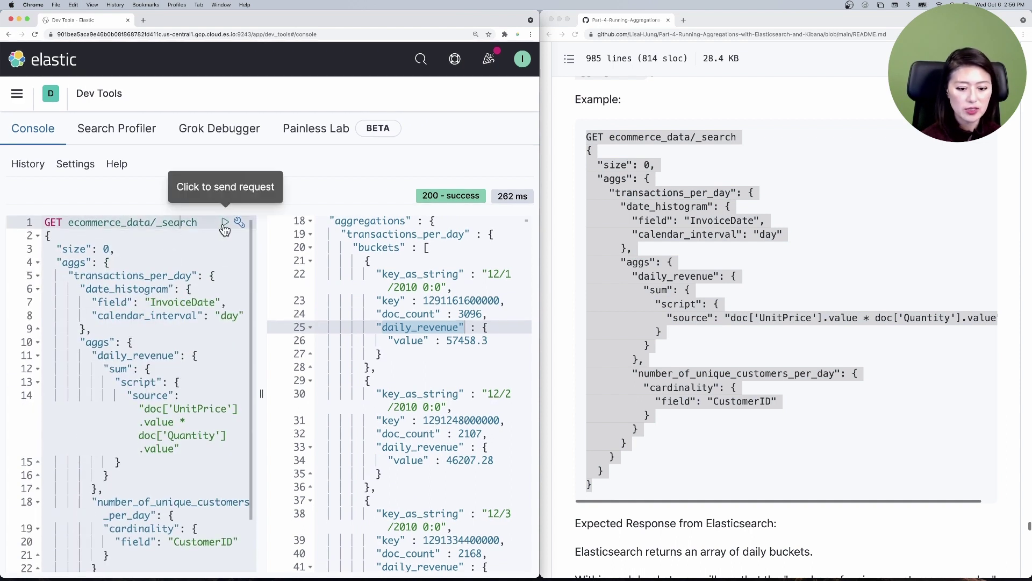
pyautogui.click(225, 223)
pyautogui.scroll(-2, 395, 482)
pyautogui.scroll(-12, 395, 482)
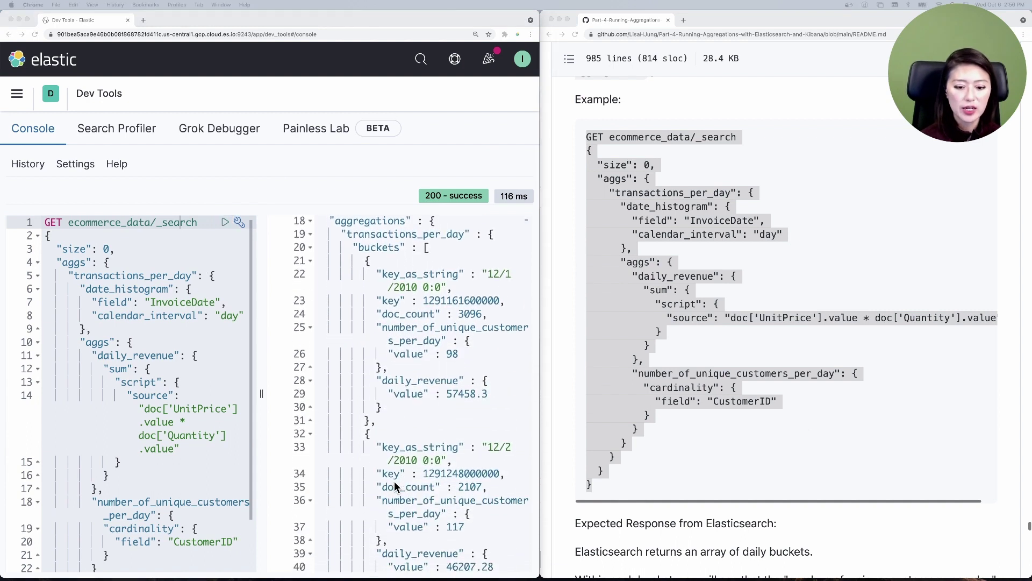
pyautogui.click(487, 276)
pyautogui.moveTo(487, 275); pyautogui.dragTo(453, 287)
pyautogui.moveTo(484, 447); pyautogui.dragTo(500, 457)
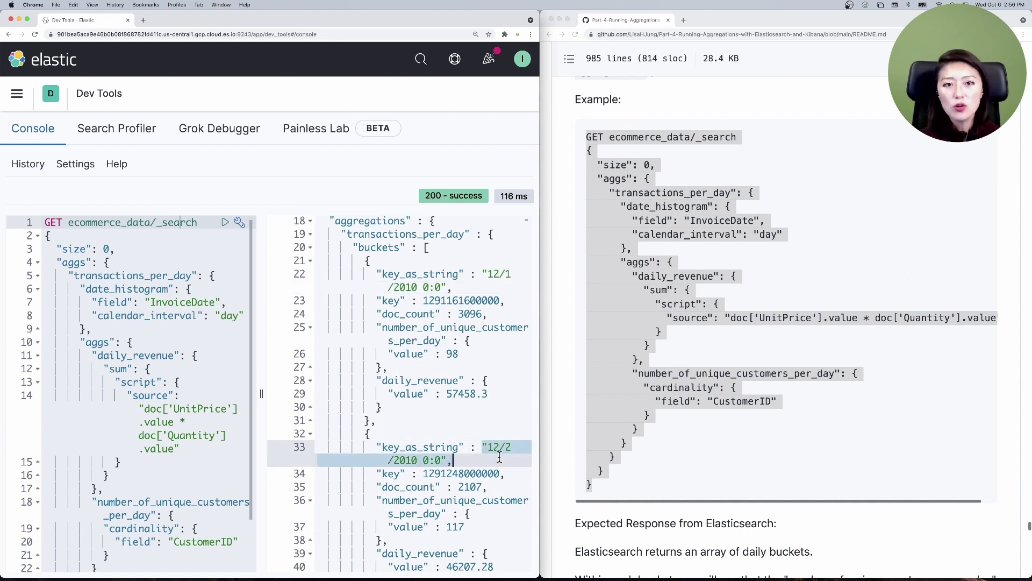
pyautogui.moveTo(377, 314); pyautogui.dragTo(488, 317)
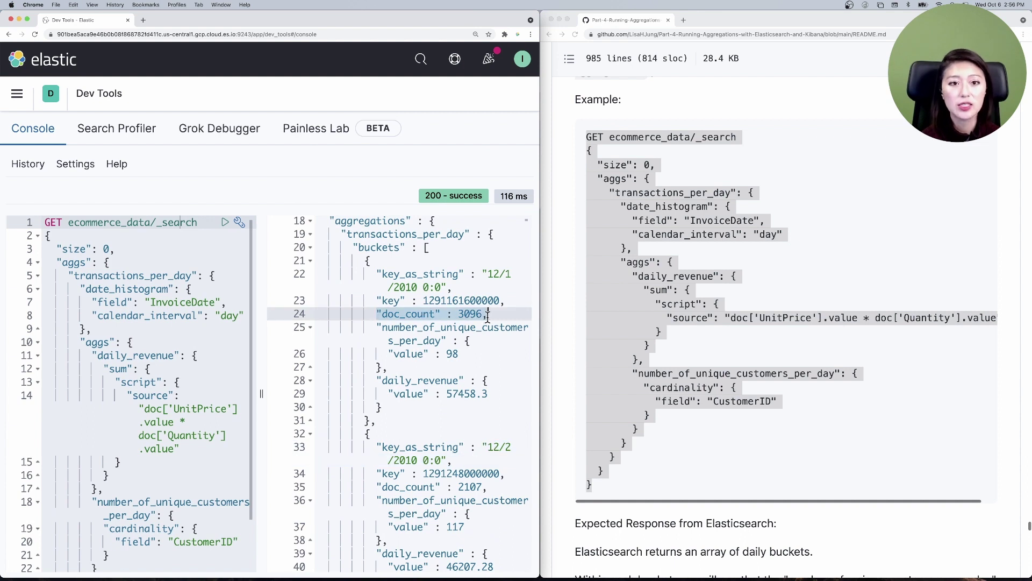
pyautogui.moveTo(376, 327); pyautogui.dragTo(460, 346)
pyautogui.moveTo(377, 380); pyautogui.dragTo(465, 380)
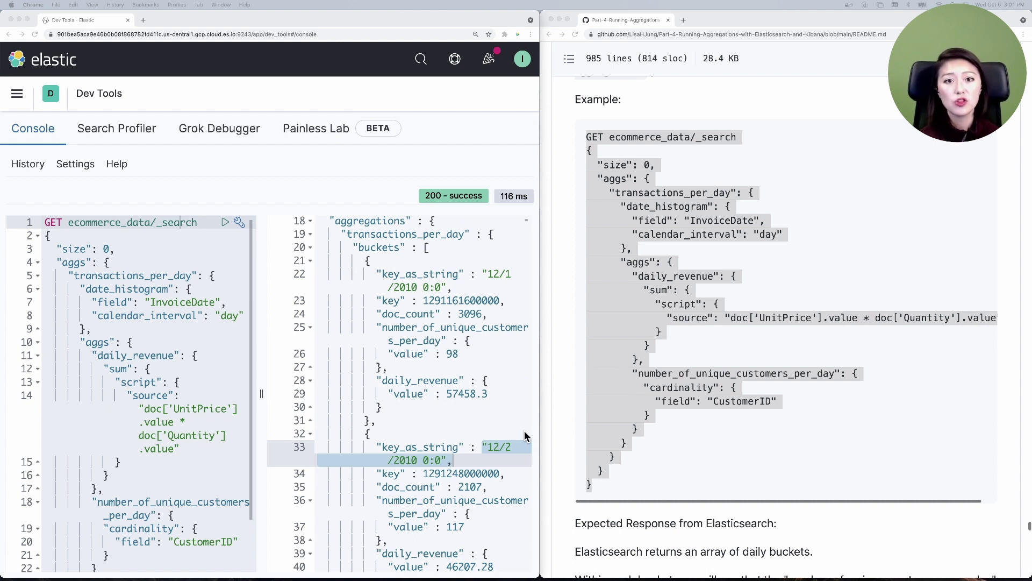
pyautogui.click(481, 273)
pyautogui.moveTo(481, 447); pyautogui.dragTo(506, 457)
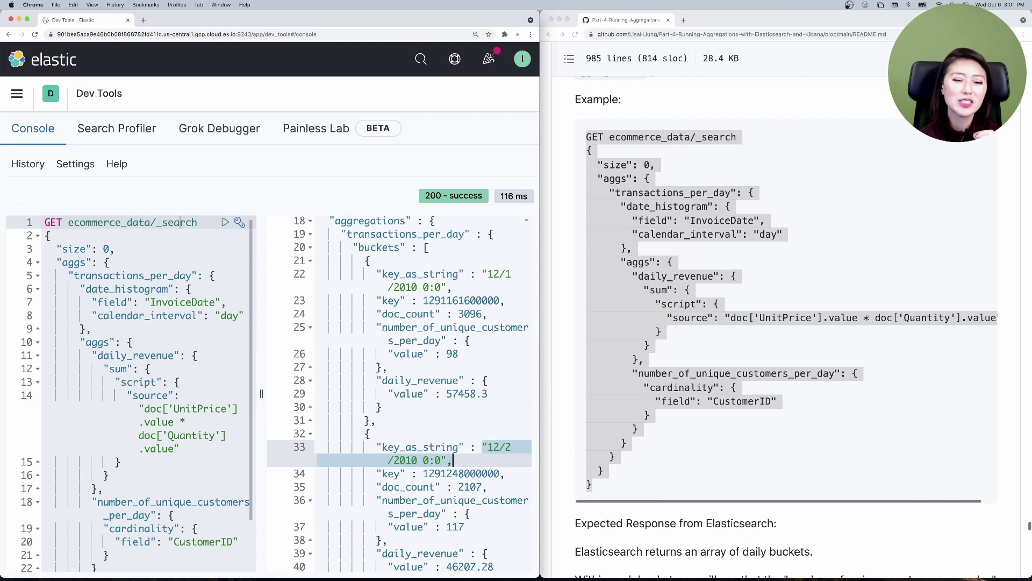
# - Scroll to 'Sorting by metric value of a sub-aggregation' and highlight its order on daily_revenue desc
pyautogui.scroll(-15, 838, 418)
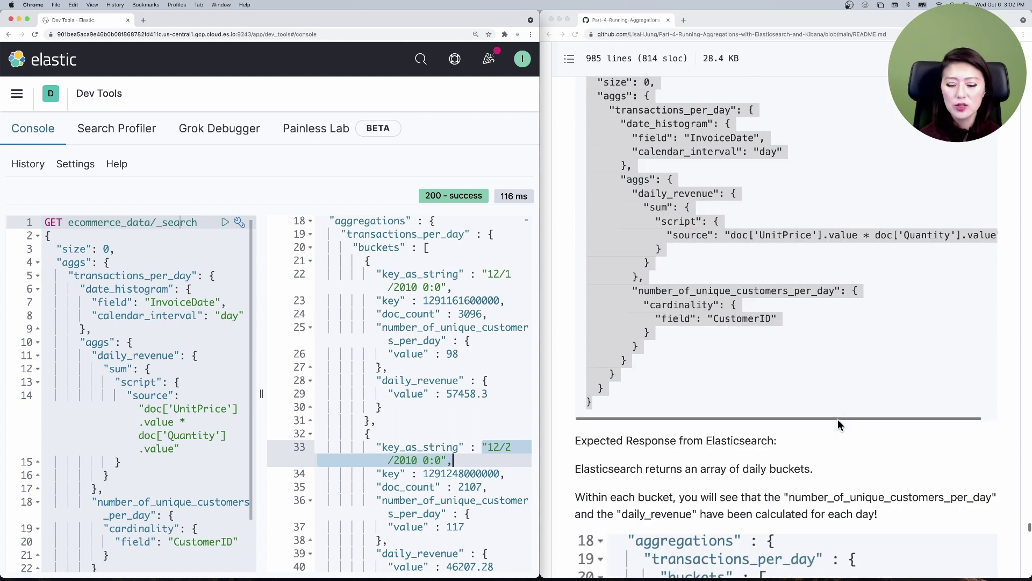
pyautogui.scroll(-10, 838, 419)
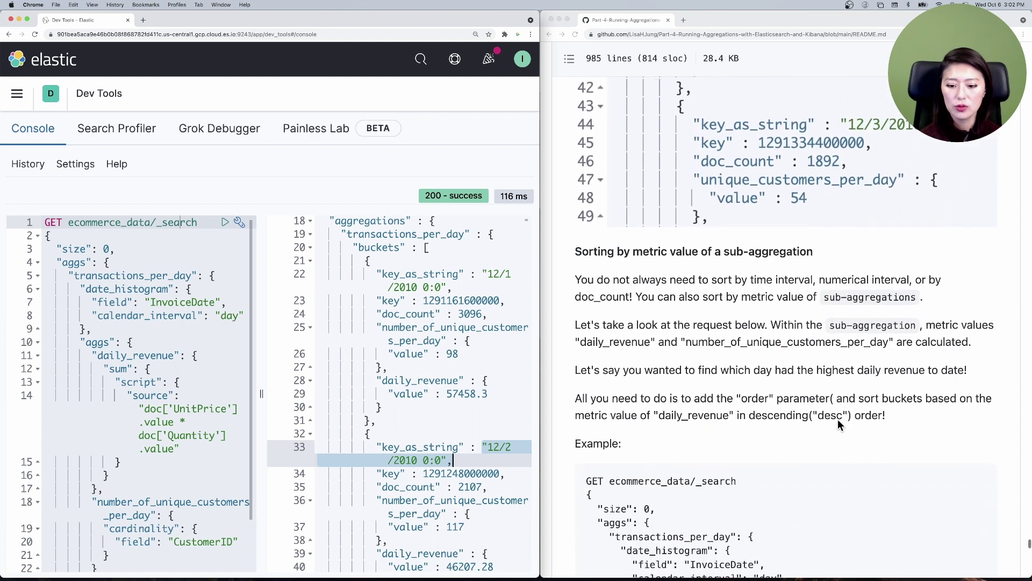
pyautogui.scroll(-1, 838, 420)
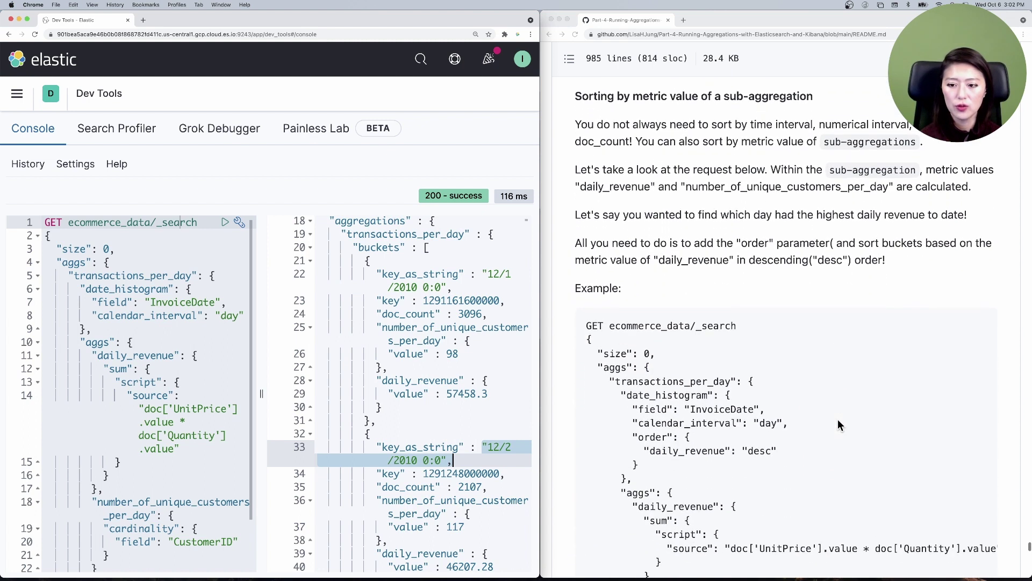
pyautogui.scroll(-10, 838, 419)
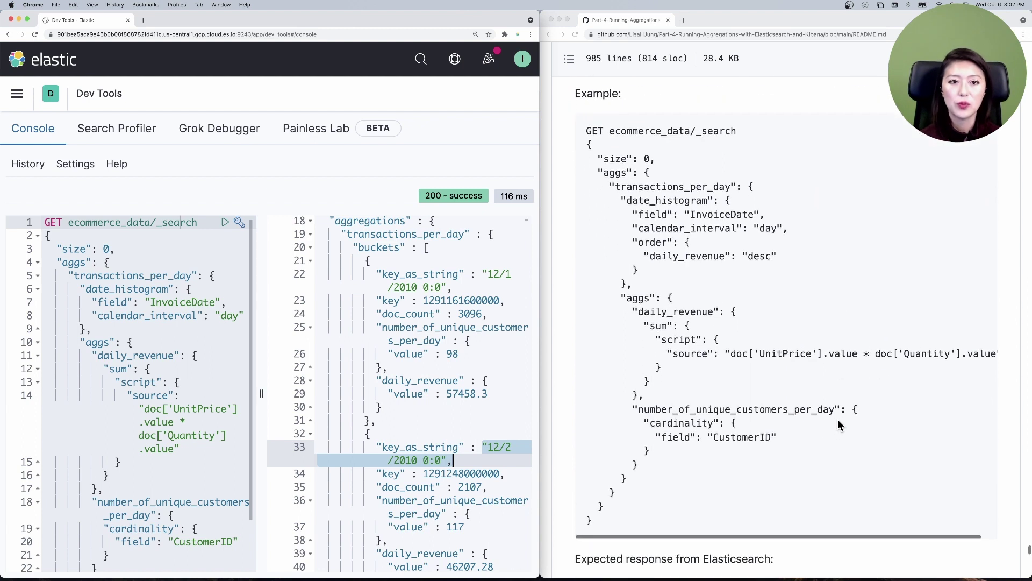
pyautogui.click(837, 418)
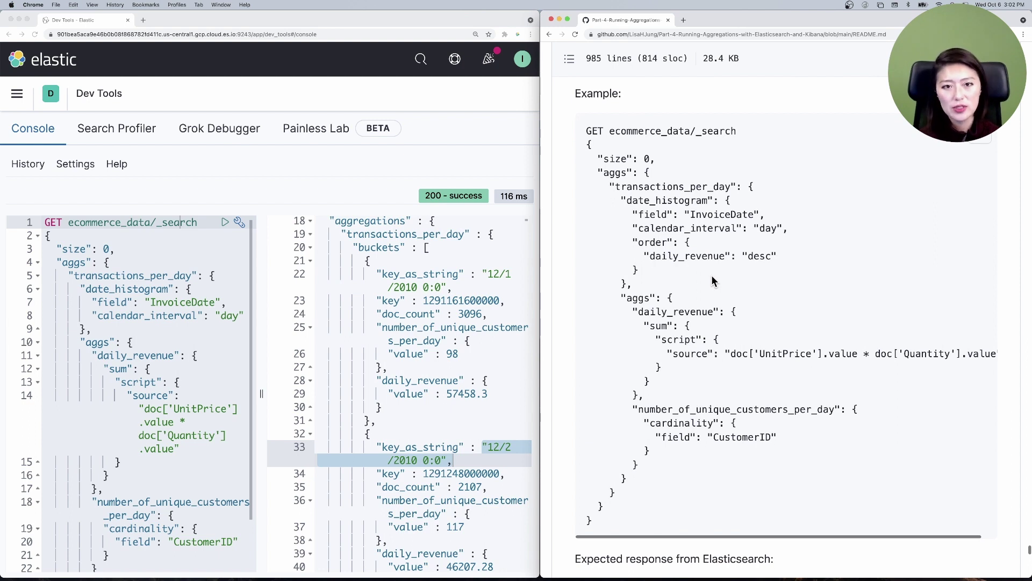
pyautogui.moveTo(629, 242); pyautogui.dragTo(666, 273)
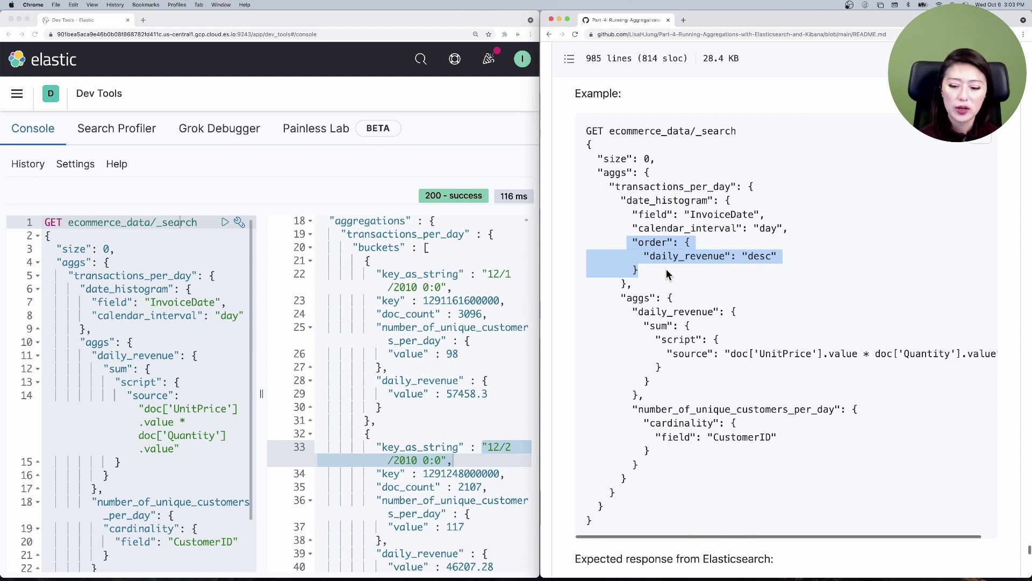
pyautogui.click(665, 273)
pyautogui.moveTo(645, 256); pyautogui.dragTo(785, 262)
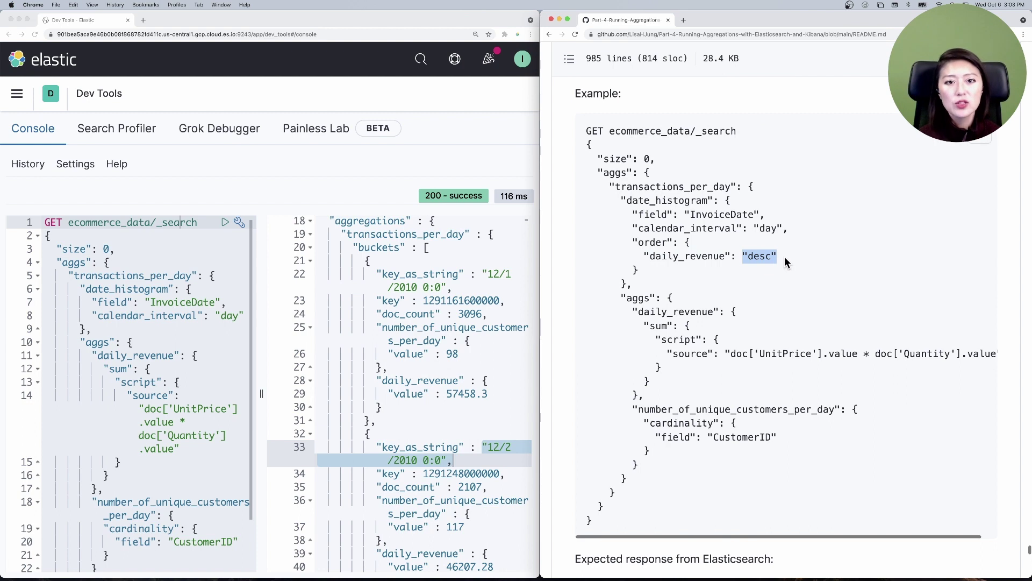
pyautogui.click(609, 493)
# - Replace the whole console query with the copied daily_revenue-sorted example and run it
pyautogui.moveTo(596, 520); pyautogui.dragTo(571, 132)
pyautogui.press('cmd+c')
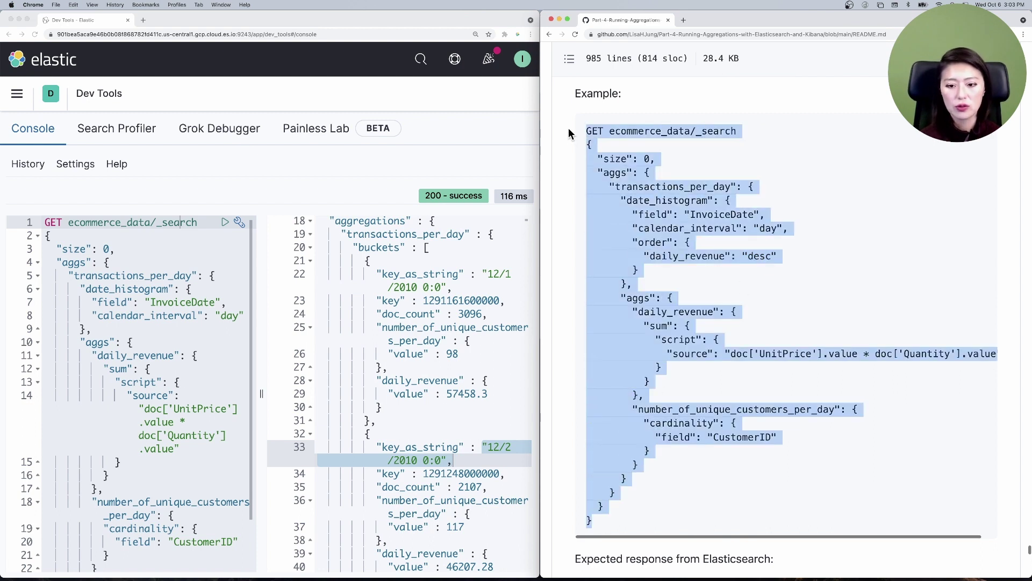
pyautogui.click(144, 504)
pyautogui.press('cmd+a')
pyautogui.press('cmd+v')
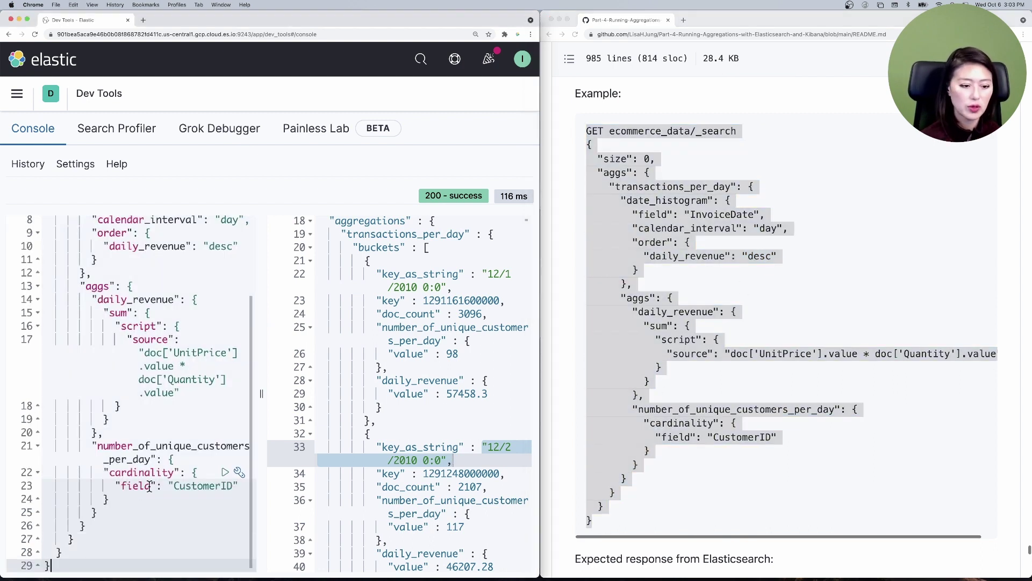
pyautogui.scroll(3, 172, 243)
pyautogui.click(174, 221)
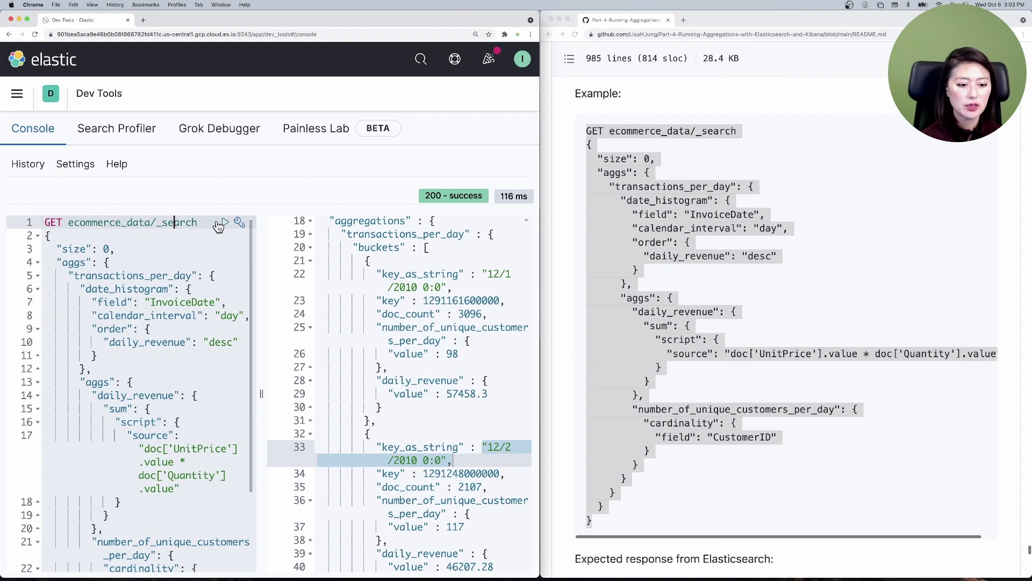
pyautogui.click(224, 221)
# - Verify the top bucket is 11/14/2011 with daily_revenue 111160.52, followed by 9/20/2011
pyautogui.scroll(-6, 453, 440)
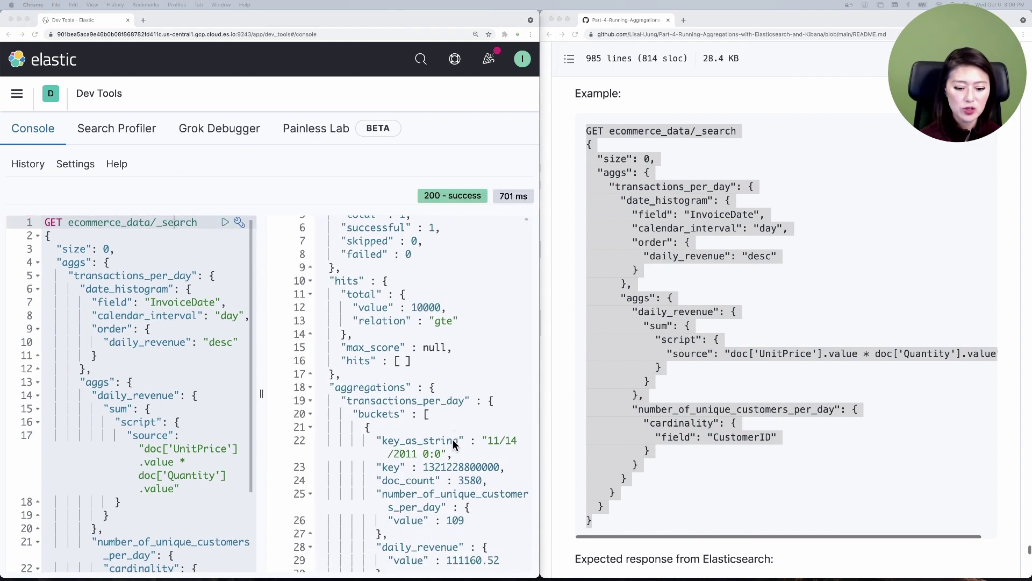
pyautogui.scroll(-1, 453, 444)
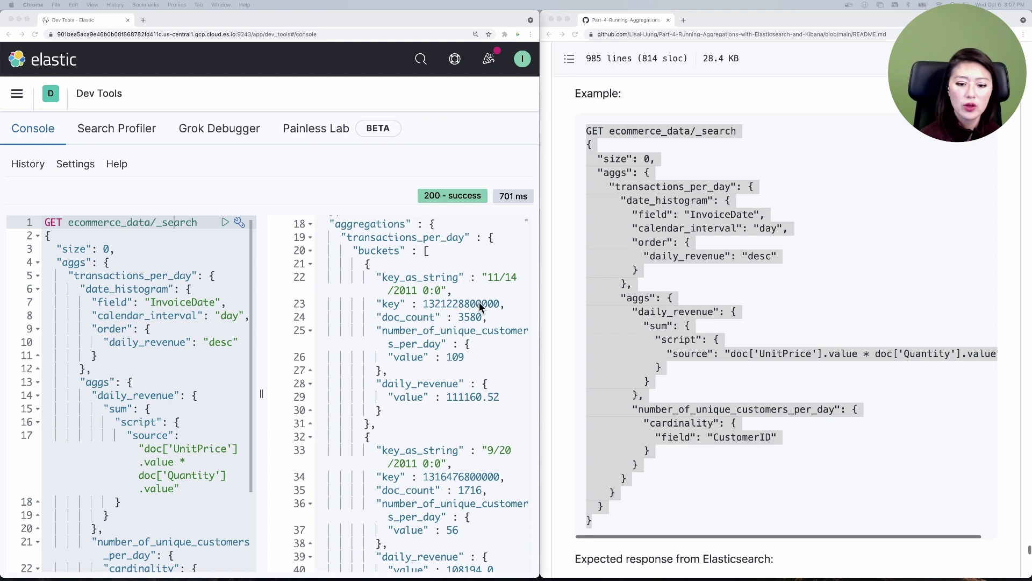
pyautogui.click(491, 276)
pyautogui.moveTo(482, 276); pyautogui.dragTo(505, 290)
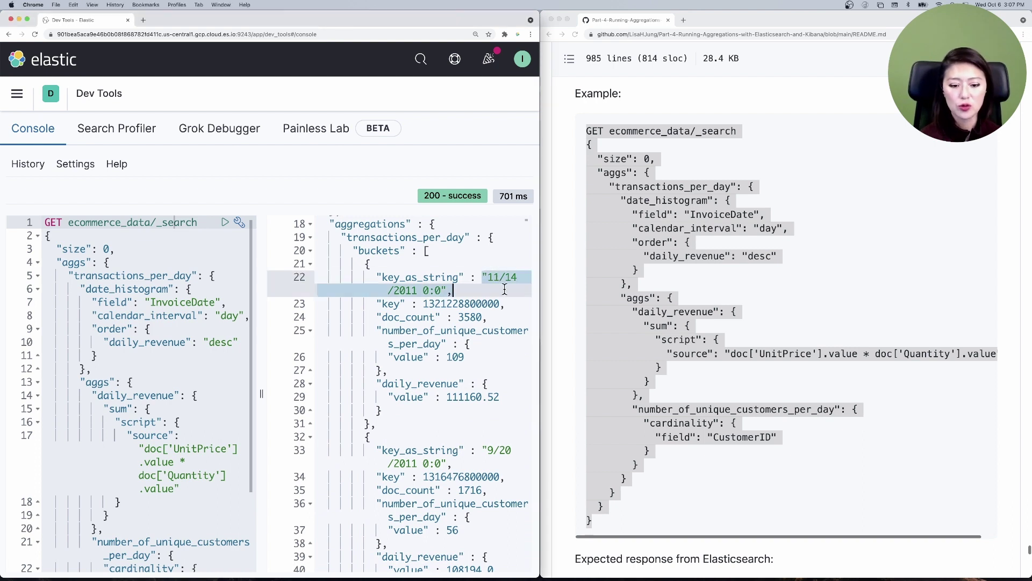
pyautogui.moveTo(482, 450); pyautogui.dragTo(514, 462)
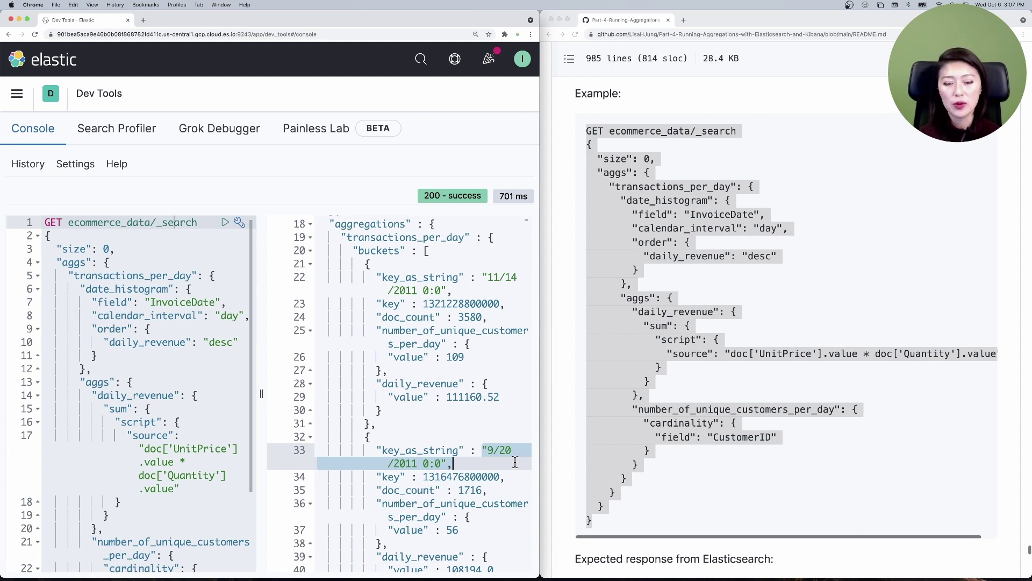
pyautogui.moveTo(483, 277); pyautogui.dragTo(503, 293)
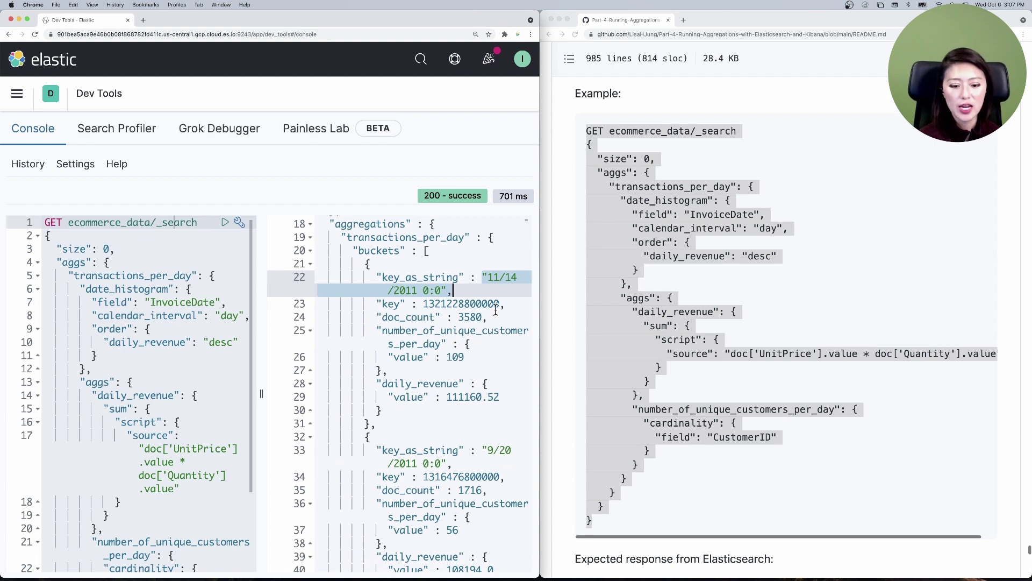
pyautogui.moveTo(377, 383); pyautogui.dragTo(464, 401)
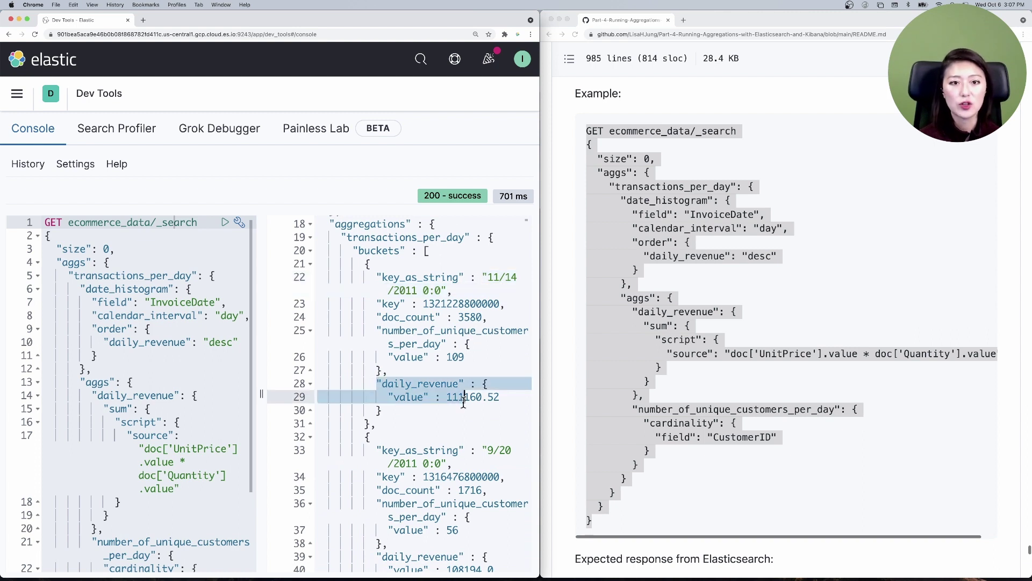